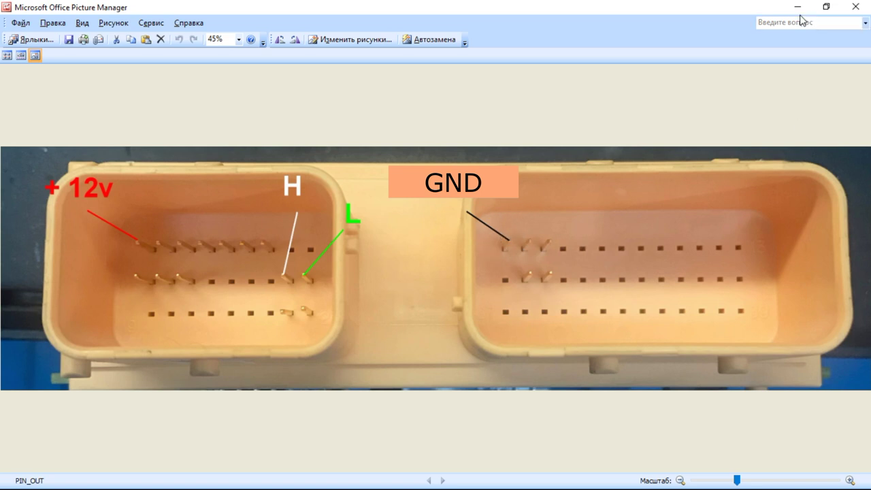
- Close the pinout picture from view and compare the Kia Rio 95910-H0130 RH850 and 95910-H0230 95512 entries on the HEXguru page
{"action": "left_click", "coordinate": [797, 7]}
{"action": "mouse_move", "coordinate": [418, 486]}
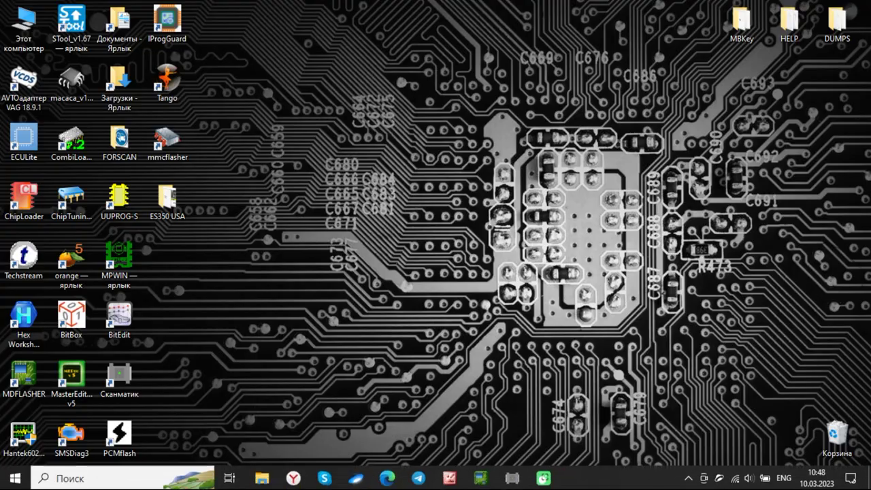
{"action": "left_click", "coordinate": [304, 481]}
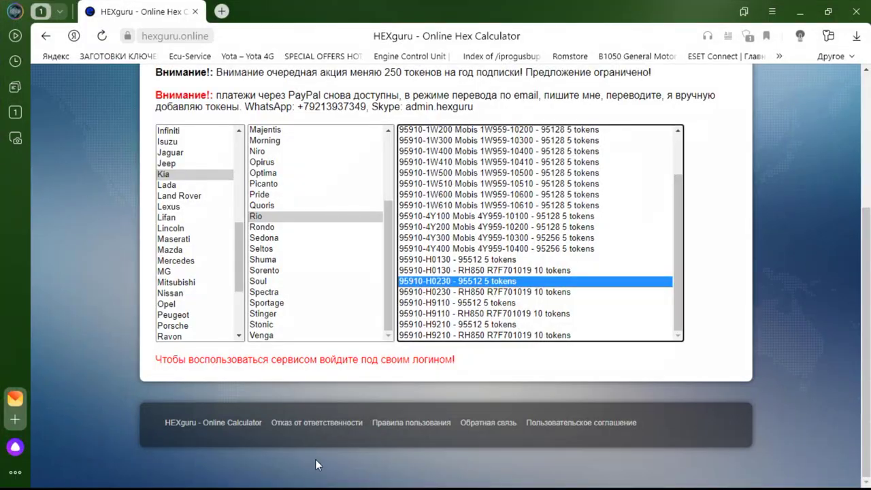
{"action": "left_click", "coordinate": [447, 271]}
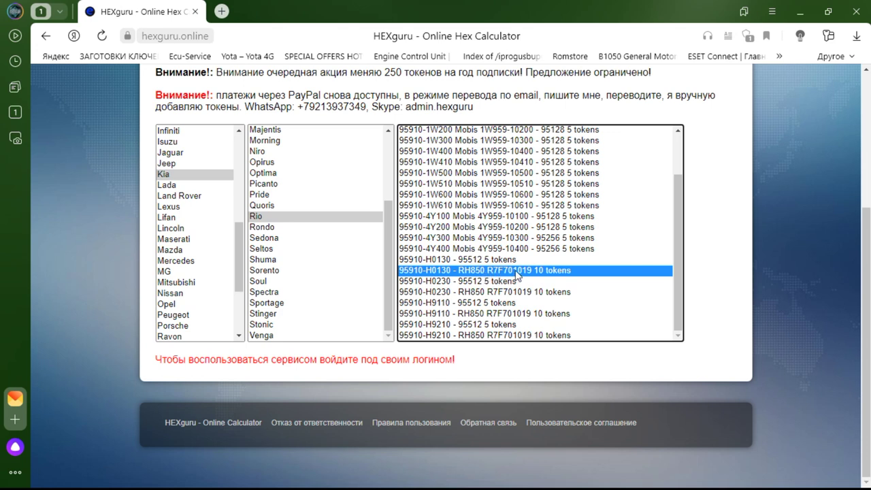
{"action": "left_click", "coordinate": [433, 282]}
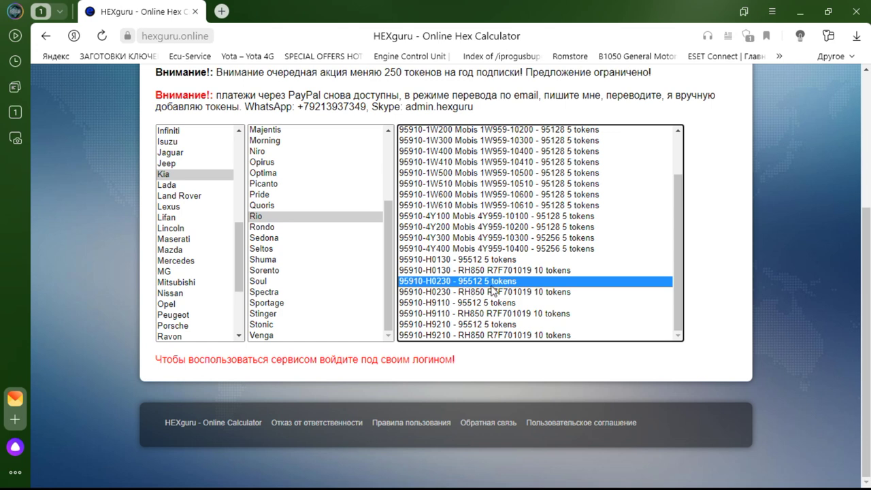
{"action": "left_click", "coordinate": [542, 271]}
{"action": "left_click", "coordinate": [492, 282]}
{"action": "left_click", "coordinate": [474, 271]}
{"action": "left_click", "coordinate": [476, 281]}
{"action": "left_click", "coordinate": [474, 270]}
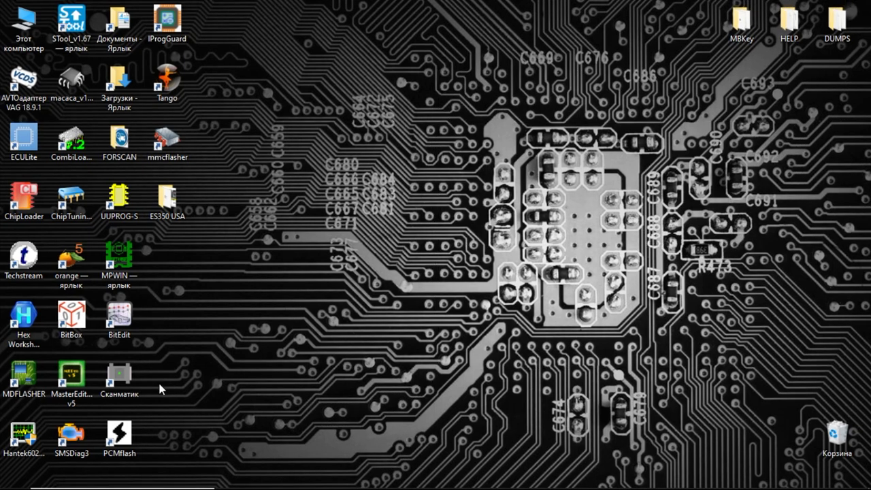
- Switch to Сканматик and open the error list of the Kia Rio's airbag module, case #1
{"action": "mouse_move", "coordinate": [233, 485]}
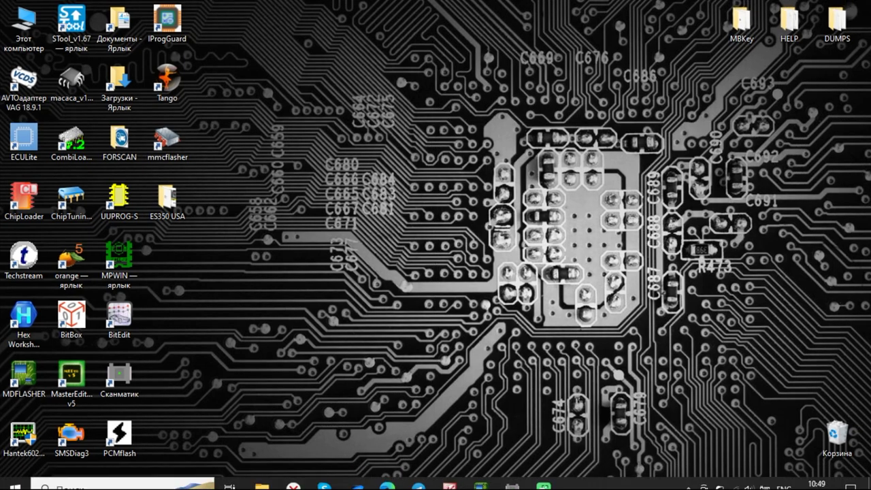
{"action": "left_click", "coordinate": [537, 481]}
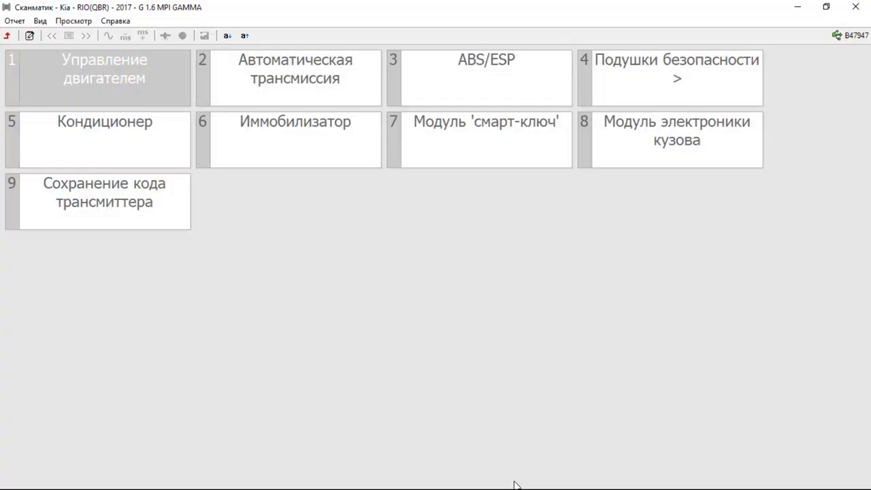
{"action": "left_click", "coordinate": [677, 75]}
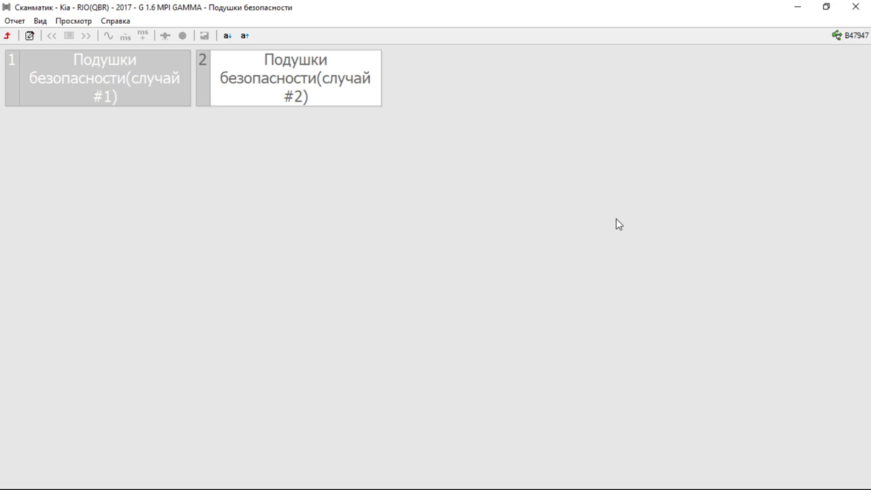
{"action": "left_click", "coordinate": [172, 84]}
{"action": "left_click", "coordinate": [306, 83]}
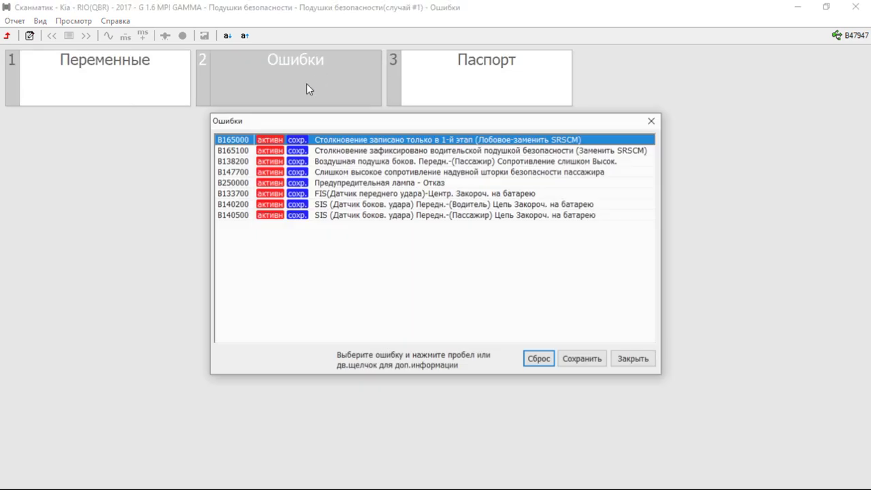
- Examine the collision error entries B165000 and B165100 in the airbag error list
{"action": "left_click", "coordinate": [235, 150]}
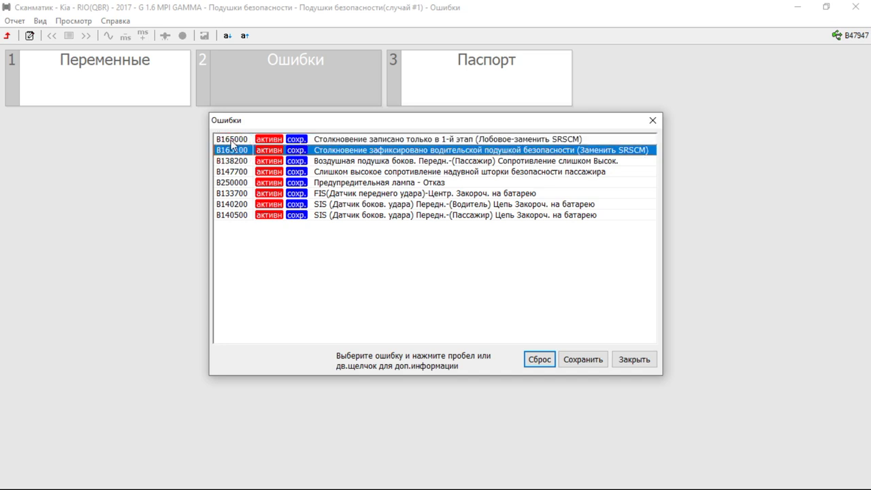
{"action": "left_click", "coordinate": [232, 140]}
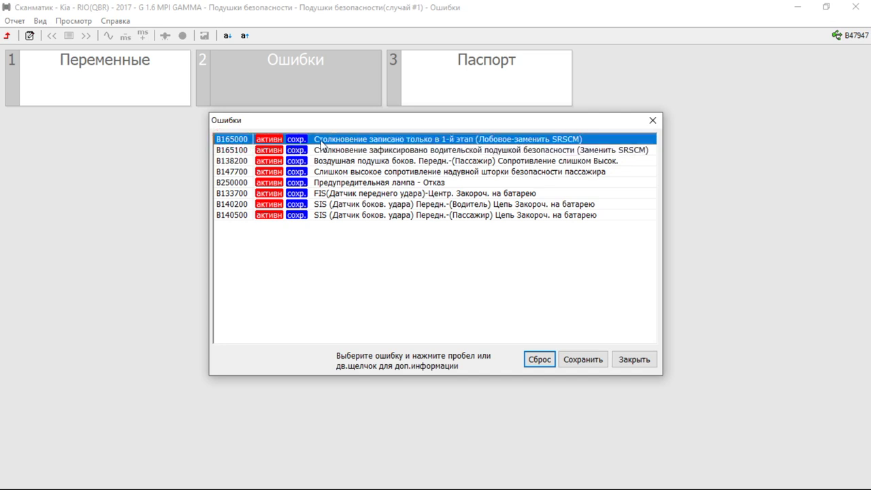
{"action": "left_click", "coordinate": [445, 150]}
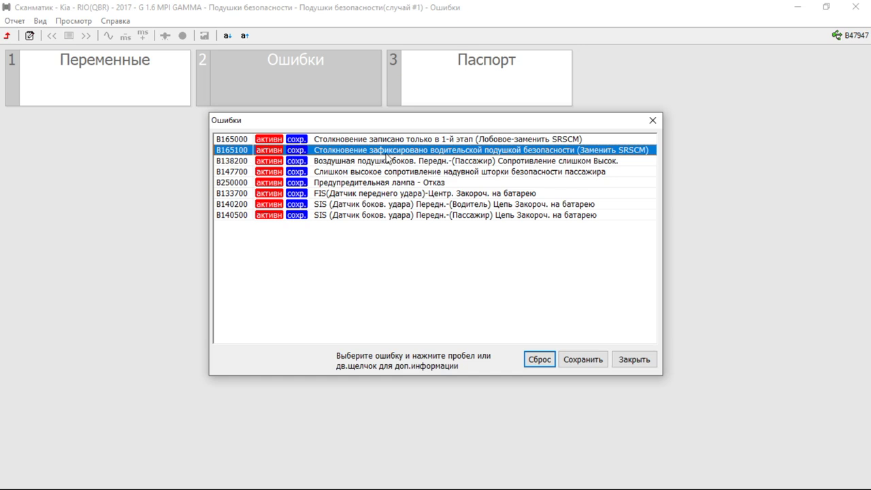
{"action": "left_click", "coordinate": [436, 139]}
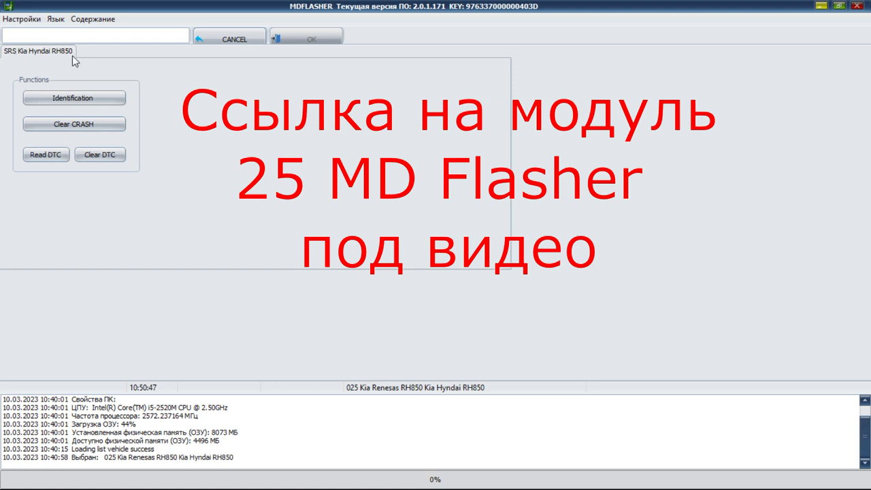
- In MDFLASHER, set SMS-Soft DiaLink J2534 as the J2534 adapter and confirm the settings
{"action": "left_click", "coordinate": [25, 13]}
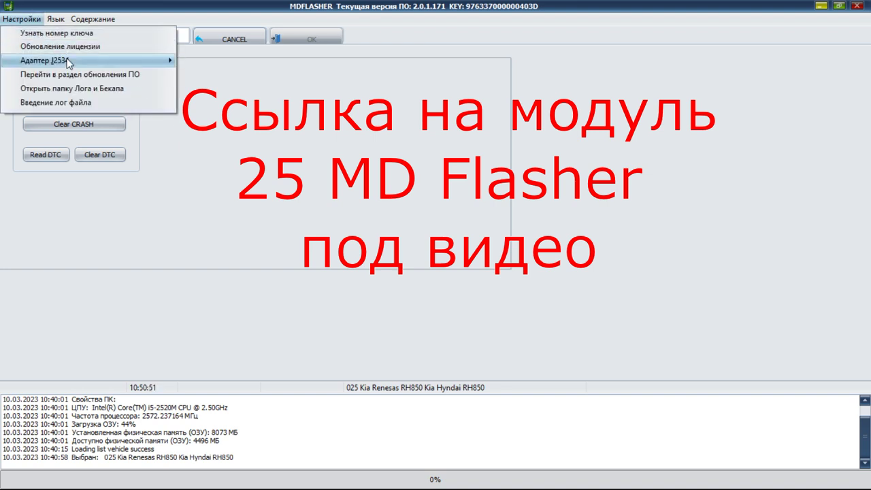
{"action": "mouse_move", "coordinate": [69, 63]}
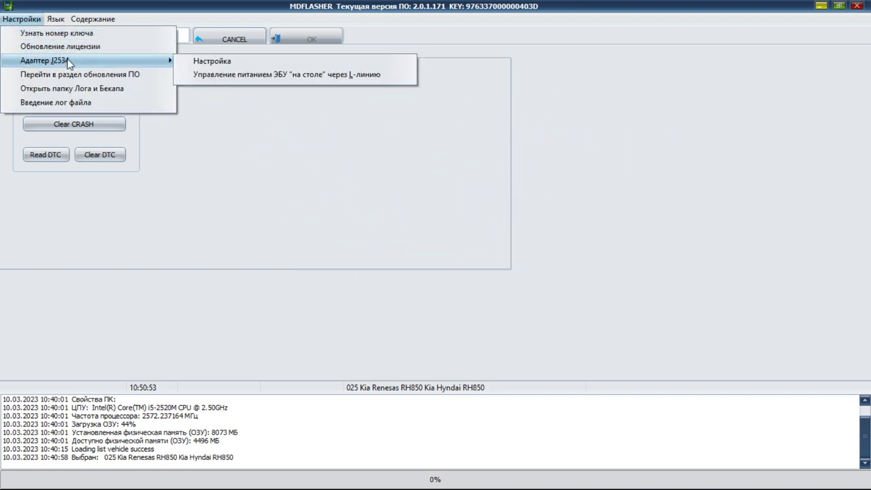
{"action": "left_click", "coordinate": [209, 65]}
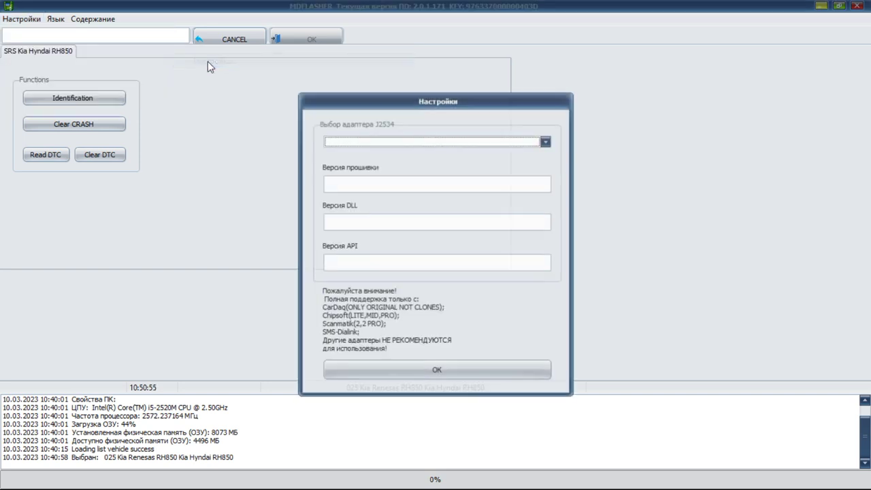
{"action": "left_click", "coordinate": [546, 142]}
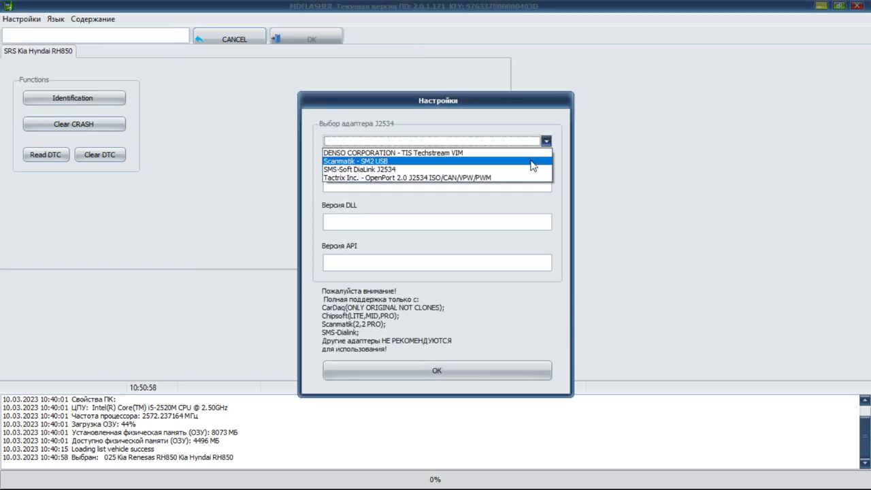
{"action": "left_click", "coordinate": [529, 168]}
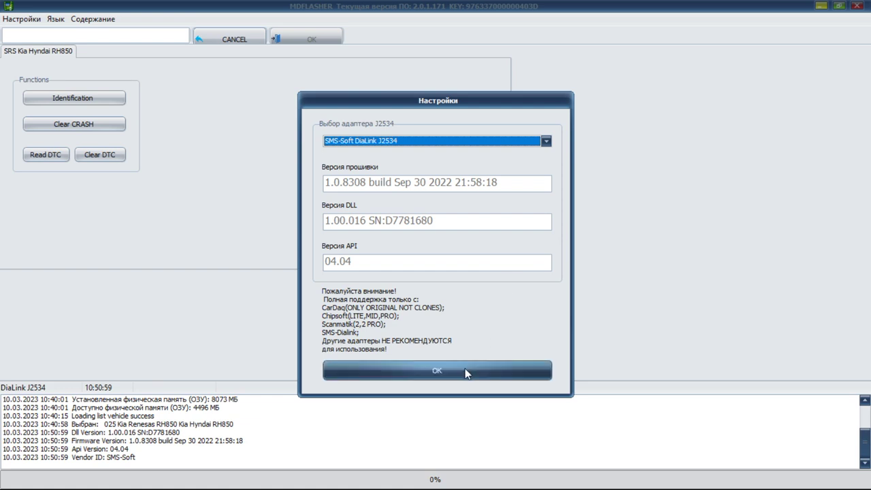
{"action": "left_click", "coordinate": [465, 370]}
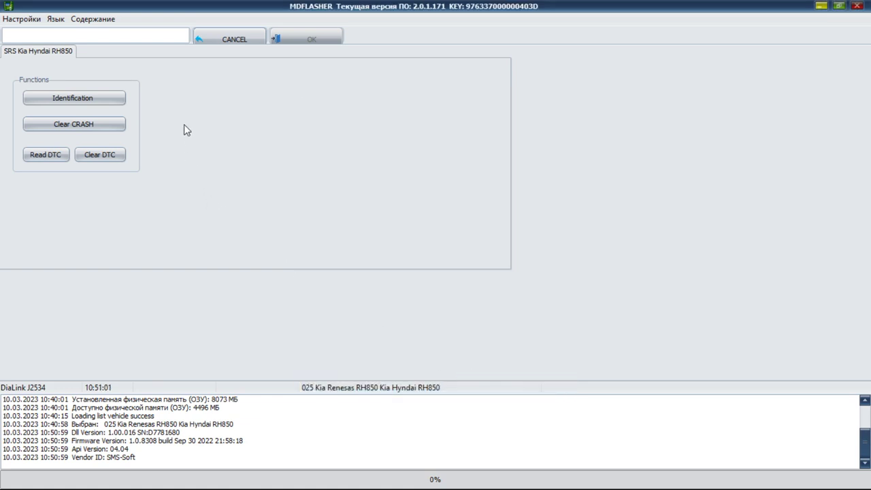
- Read the identification of the RH850 airbag module and highlight its hardware number in the log
{"action": "left_click", "coordinate": [119, 102]}
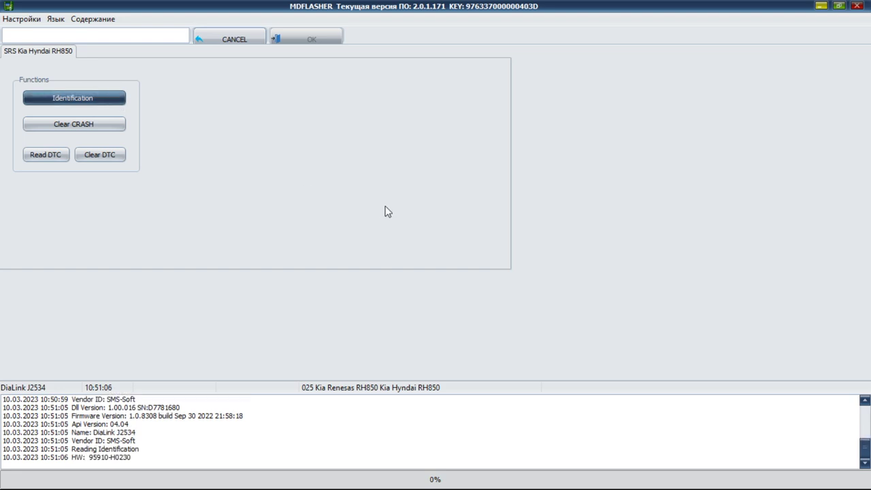
{"action": "left_click", "coordinate": [93, 458]}
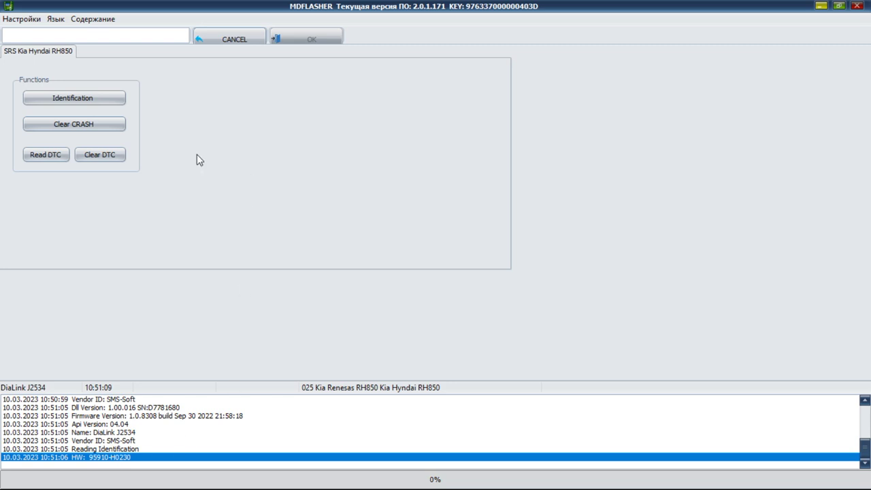
- Try to clear the crash data from the airbag module and examine the log entry for the attempt
{"action": "left_click", "coordinate": [73, 127]}
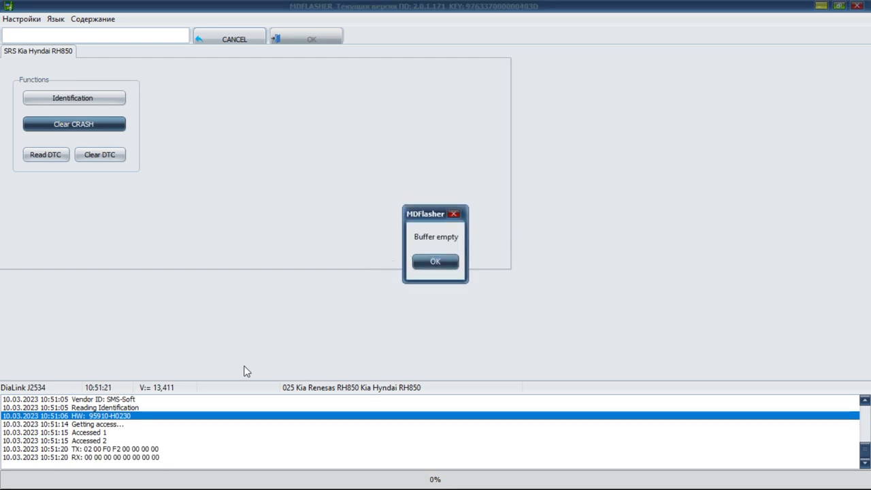
{"action": "left_click", "coordinate": [432, 265]}
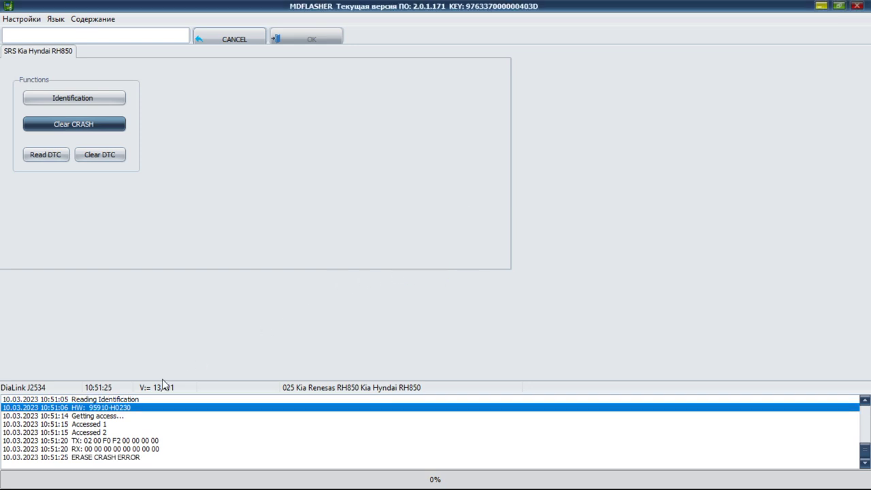
{"action": "left_click", "coordinate": [82, 460]}
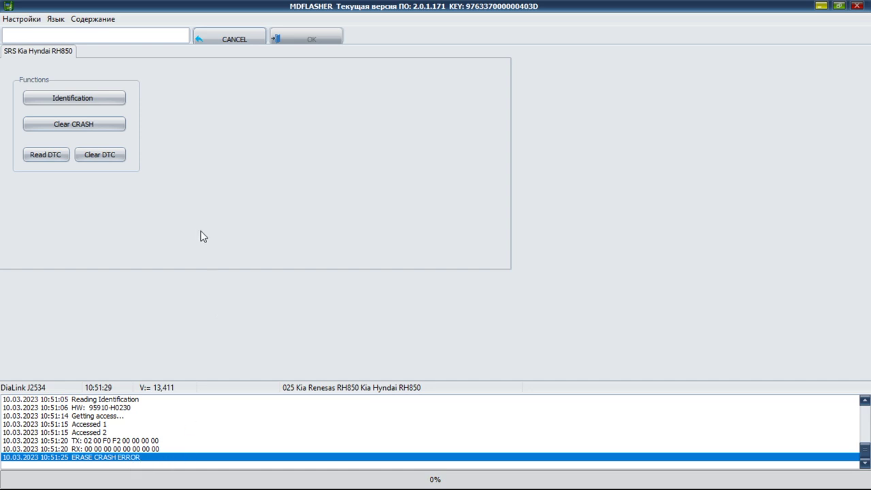
- Run Clear CRASH on the airbag module and reread its identification
{"action": "left_click", "coordinate": [96, 102]}
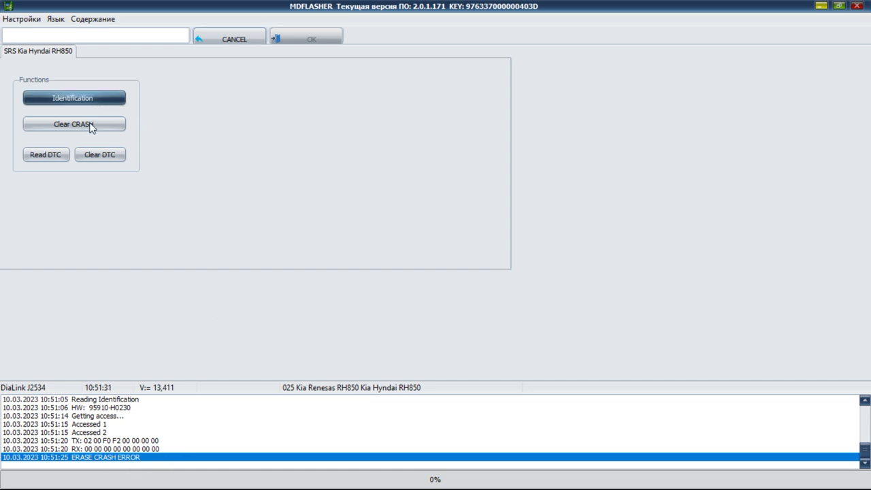
{"action": "left_click", "coordinate": [90, 122]}
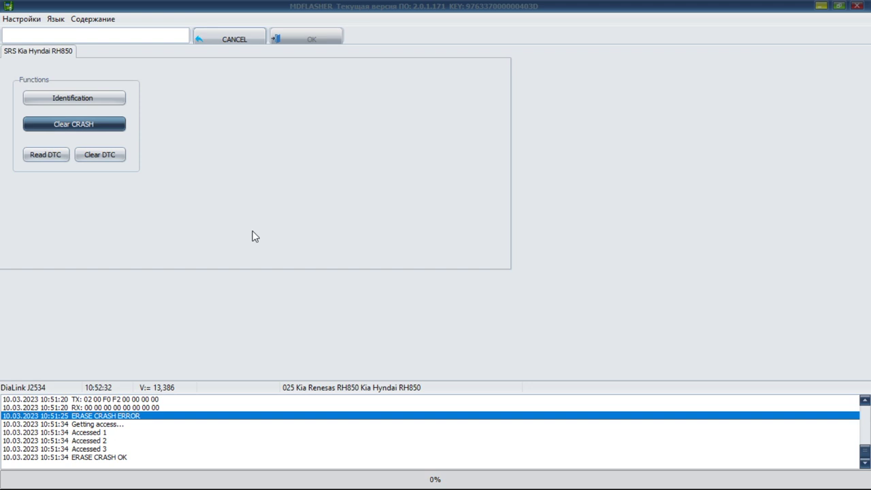
{"action": "left_click", "coordinate": [89, 98]}
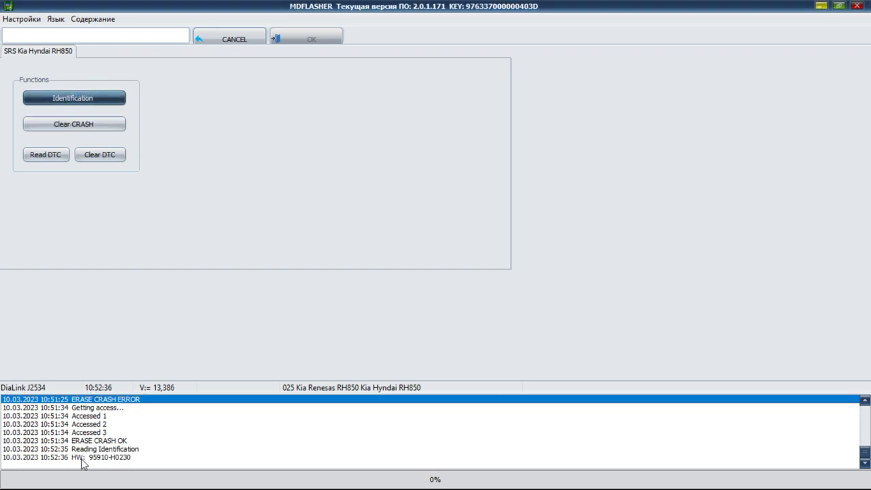
{"action": "left_click", "coordinate": [102, 457]}
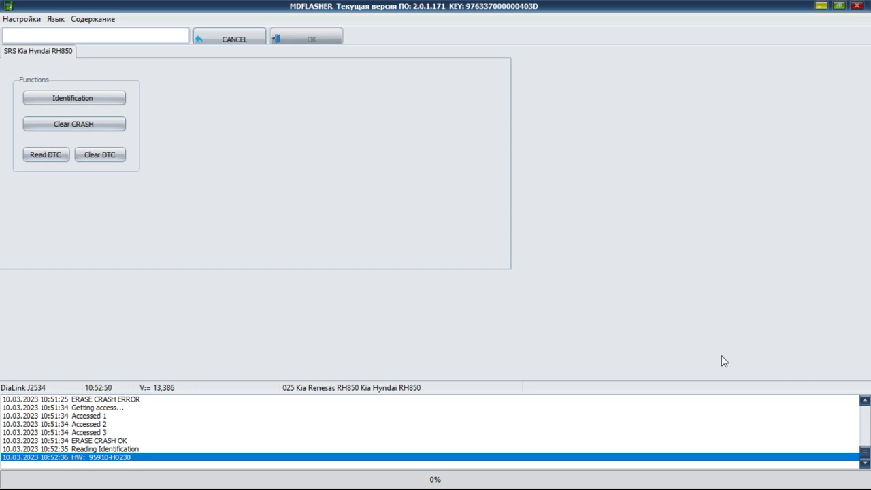
- Start Сканматик again and choose the Kia RIO(QBR), model year 2017, with the G 1.6 MPI GAMMA engine
{"action": "left_click", "coordinate": [821, 7]}
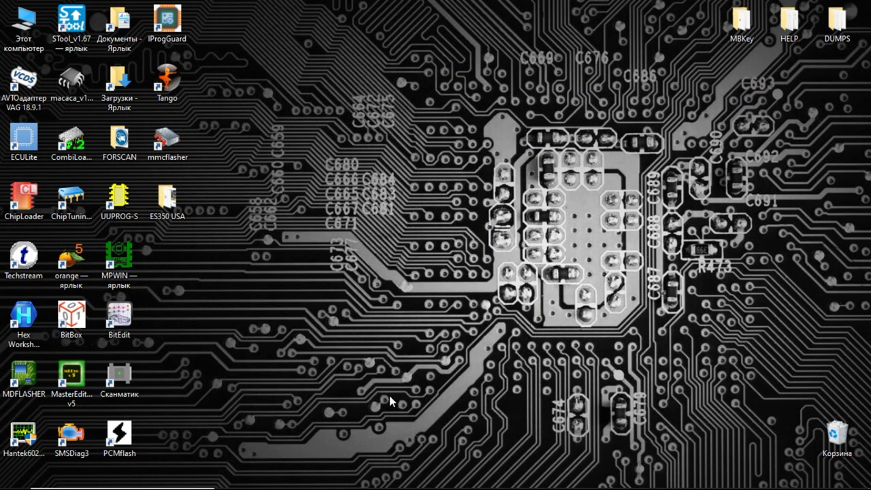
{"action": "mouse_move", "coordinate": [408, 487]}
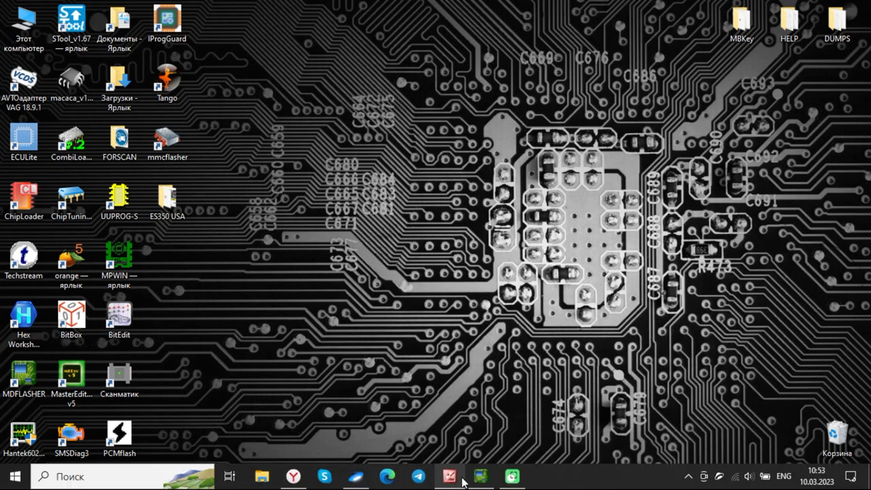
{"action": "double_click", "coordinate": [119, 376]}
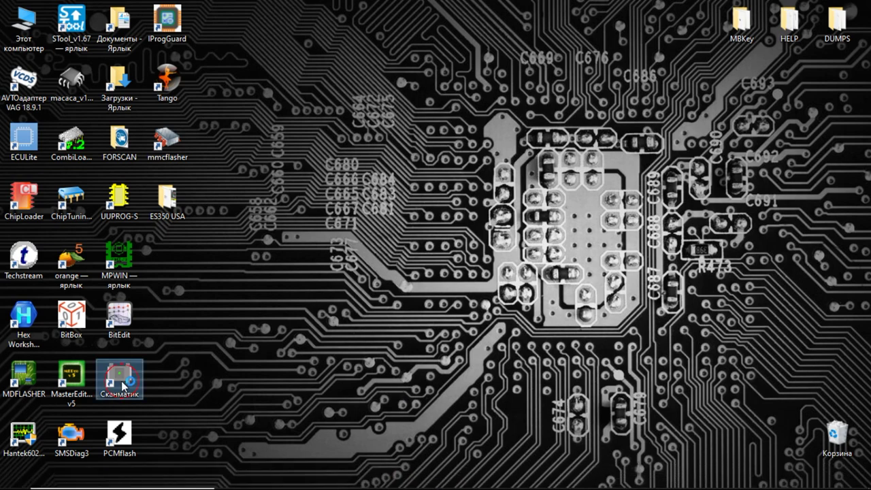
{"action": "left_click", "coordinate": [268, 340]}
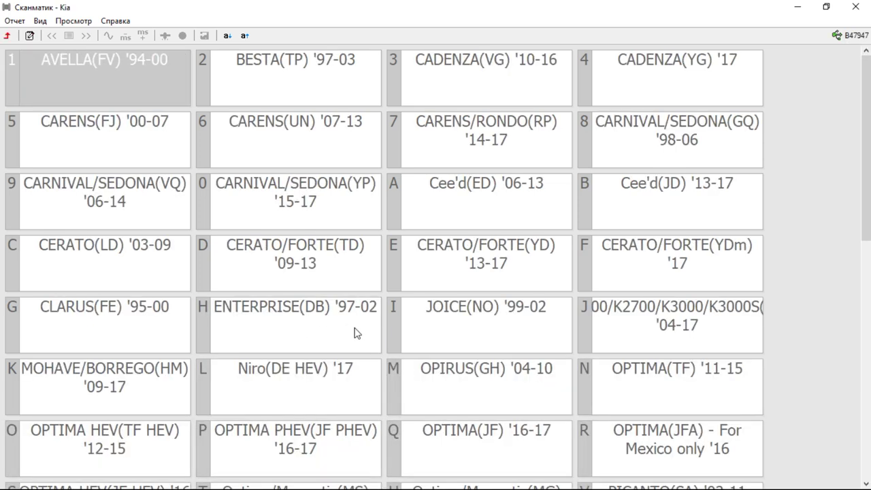
{"action": "scroll", "coordinate": [351, 330], "scroll_direction": "down", "scroll_amount": 5}
{"action": "left_click", "coordinate": [171, 390]}
{"action": "left_click", "coordinate": [288, 146]}
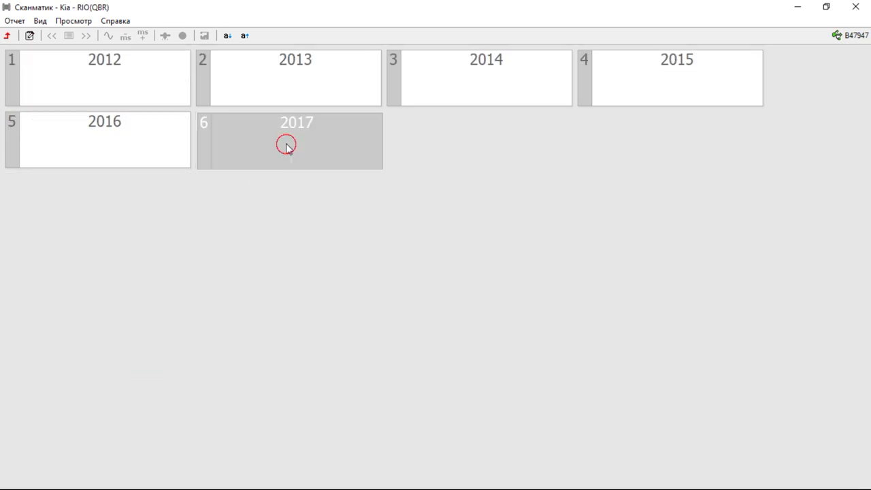
{"action": "left_click", "coordinate": [285, 91]}
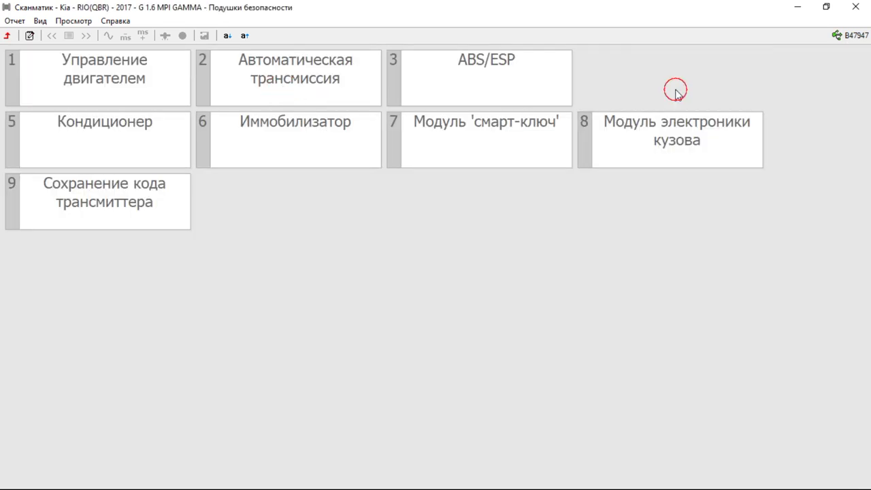
- Open the airbag module, case #1, and read its stored errors
{"action": "left_click", "coordinate": [676, 94]}
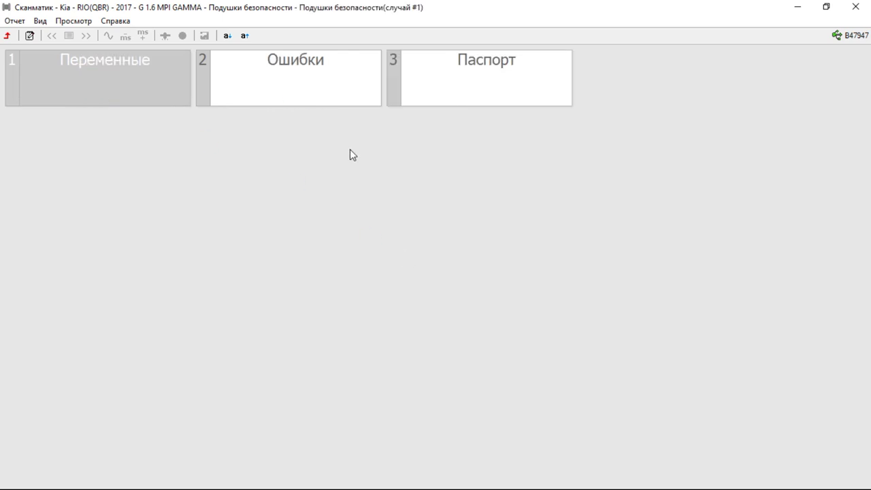
{"action": "left_click", "coordinate": [332, 86]}
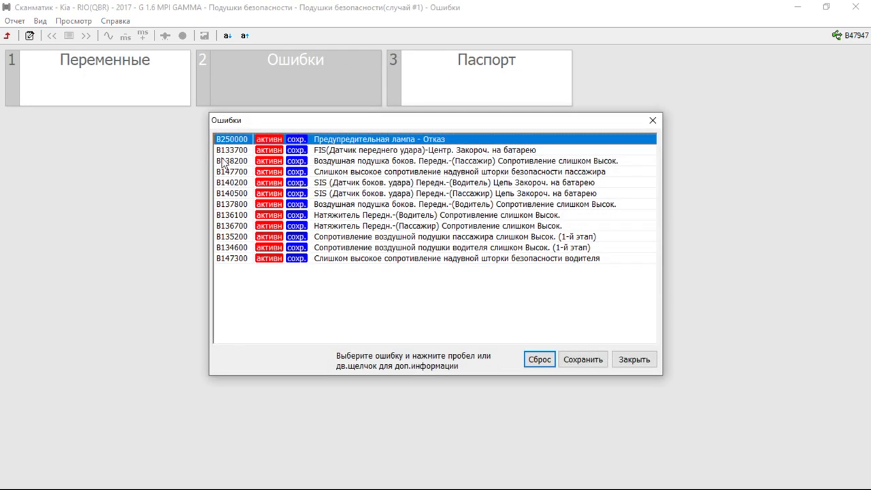